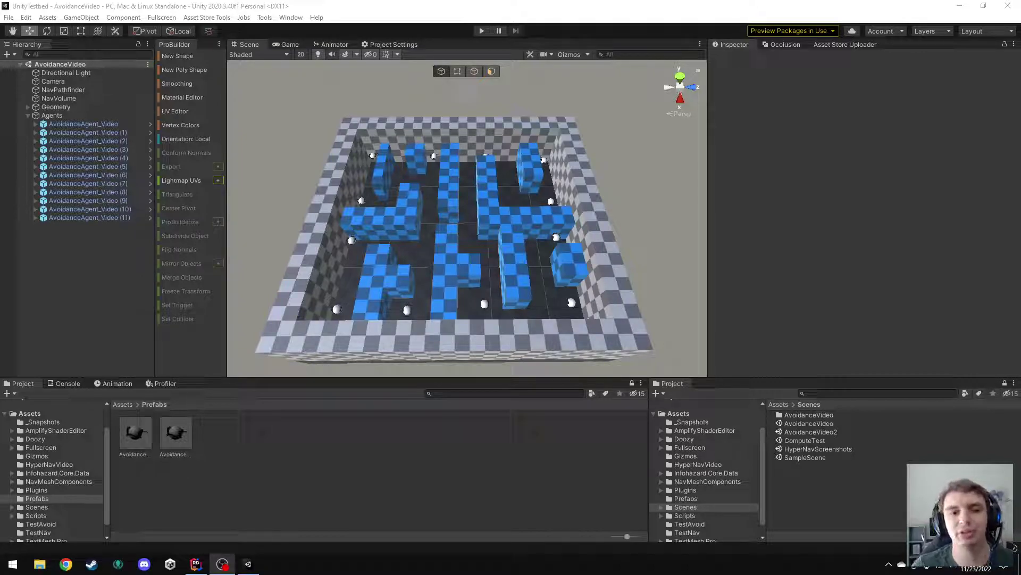
Step: Orbit and tilt the view over the maze, then play the scene to watch the agents and stop
scroll(654, 316, up, 6)
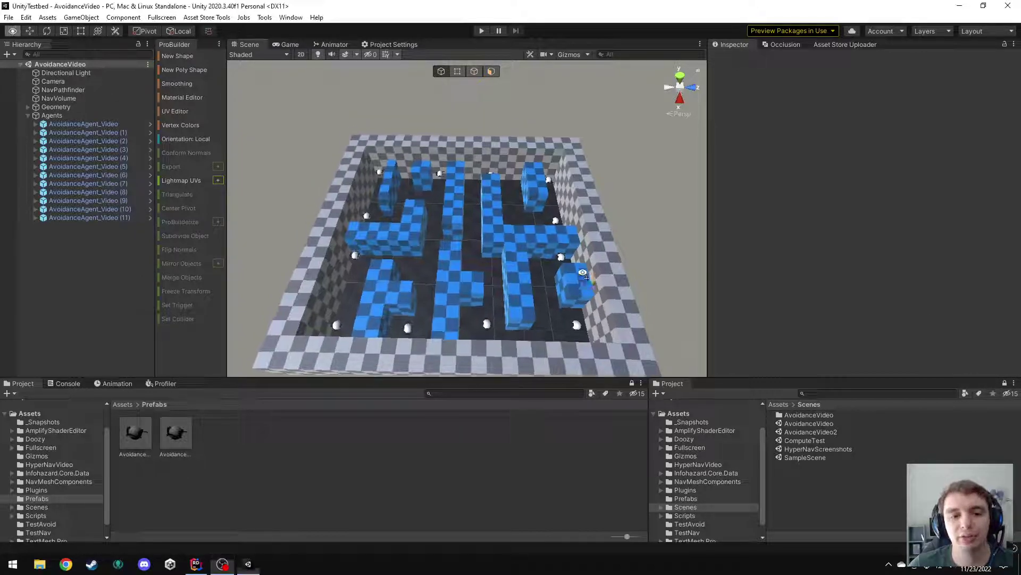
alt+drag(584, 304, 503, 261)
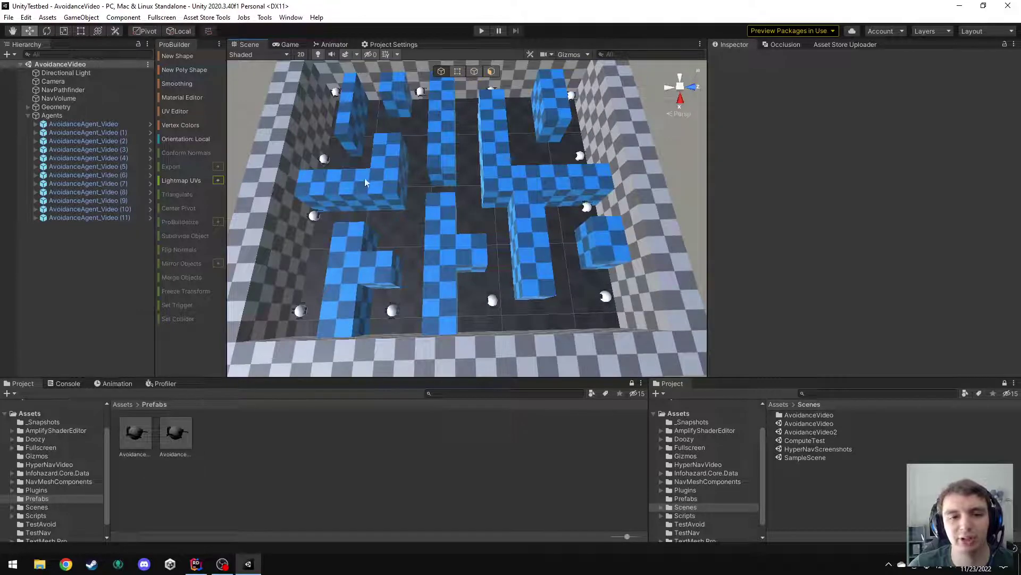
alt+drag(602, 211, 599, 214)
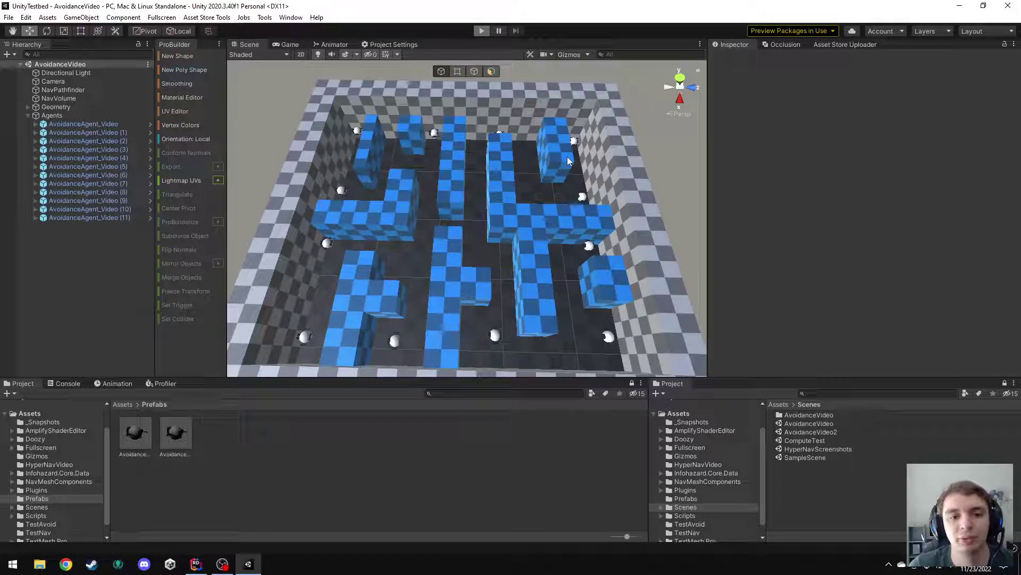
key(ctrl+p)
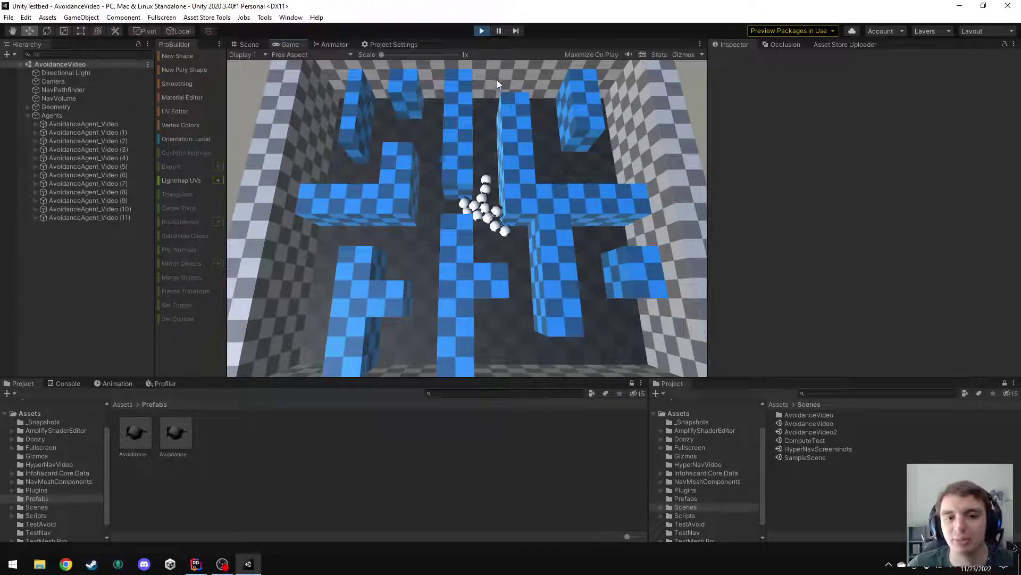
click(481, 32)
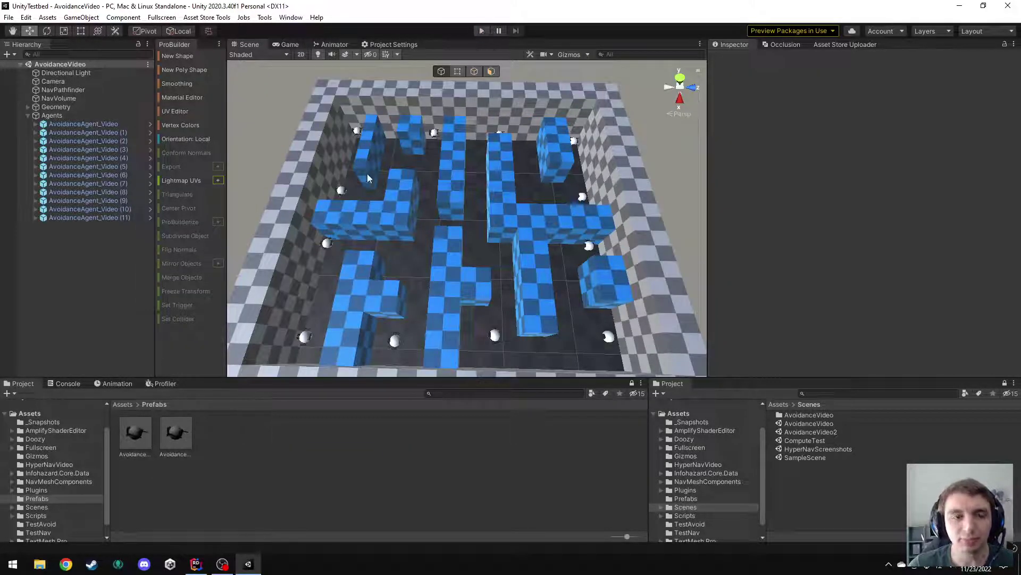
Step: Create an Avoidance Manager from the Infohazard menu, collapse Agents and inspect AvoidanceManager's settings
scroll(431, 210, down, 6)
scroll(441, 207, up, 5)
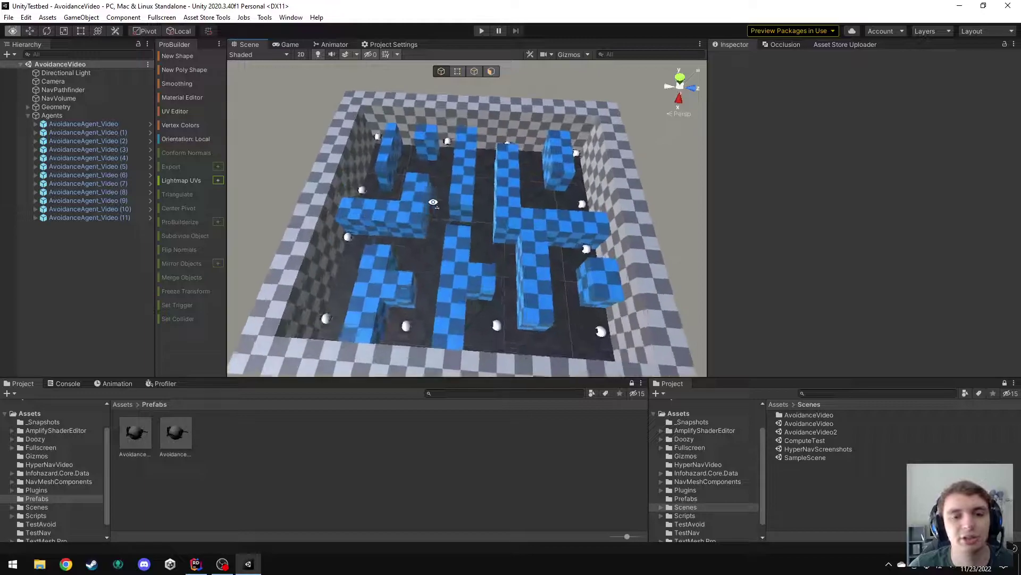
scroll(346, 160, up, 2)
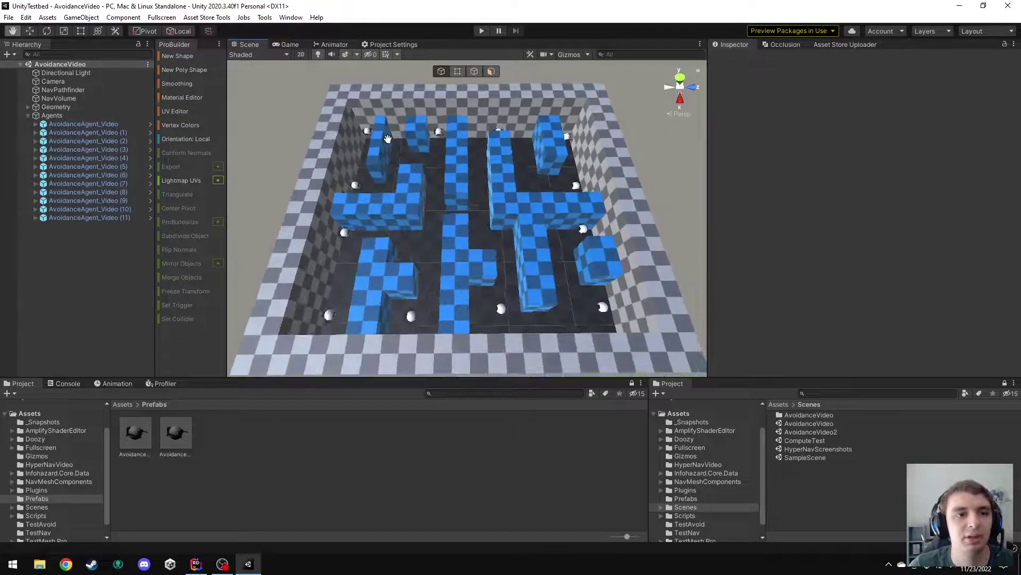
click(264, 18)
mouse_move(301, 63)
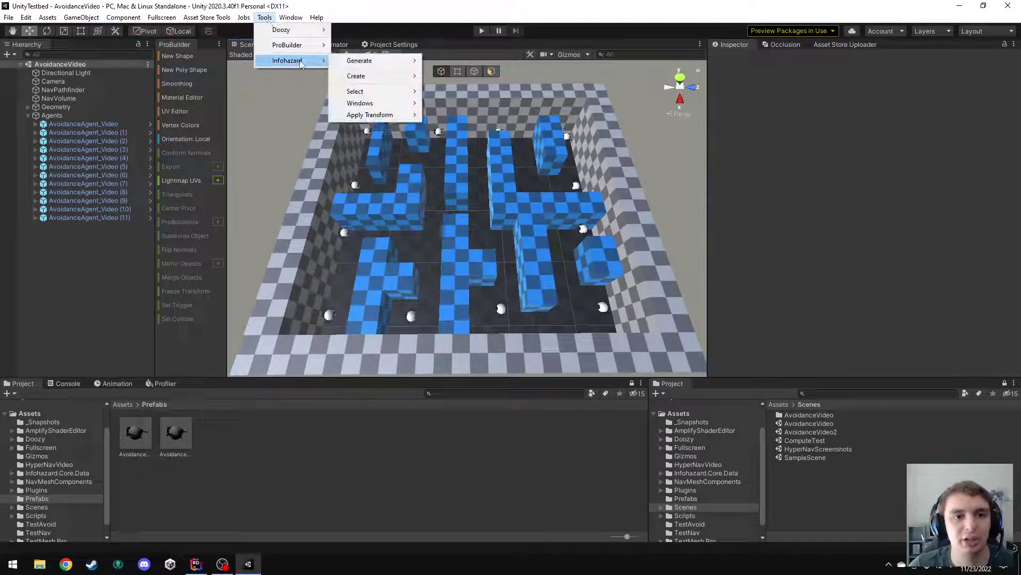
mouse_move(355, 76)
click(485, 101)
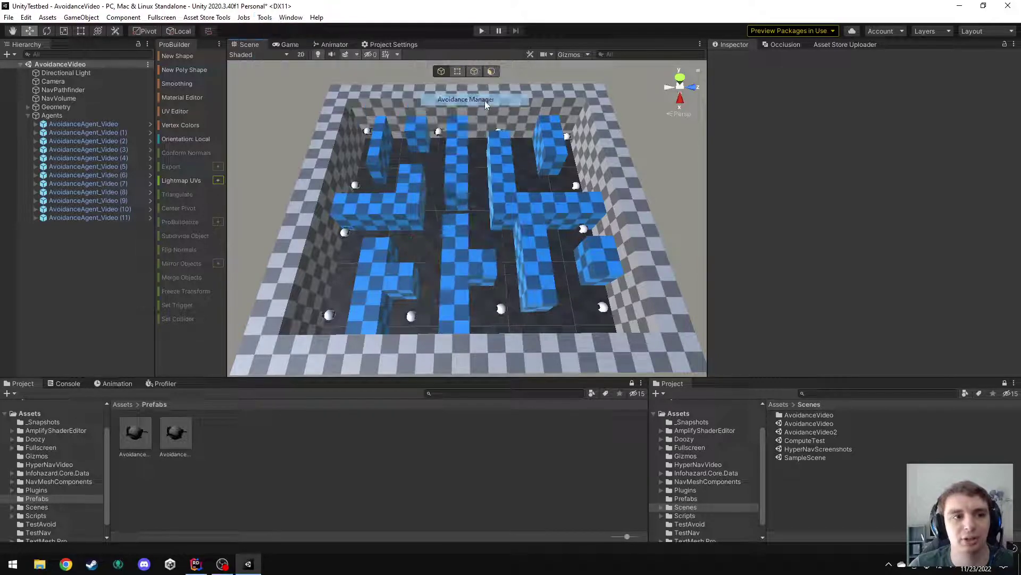
click(28, 115)
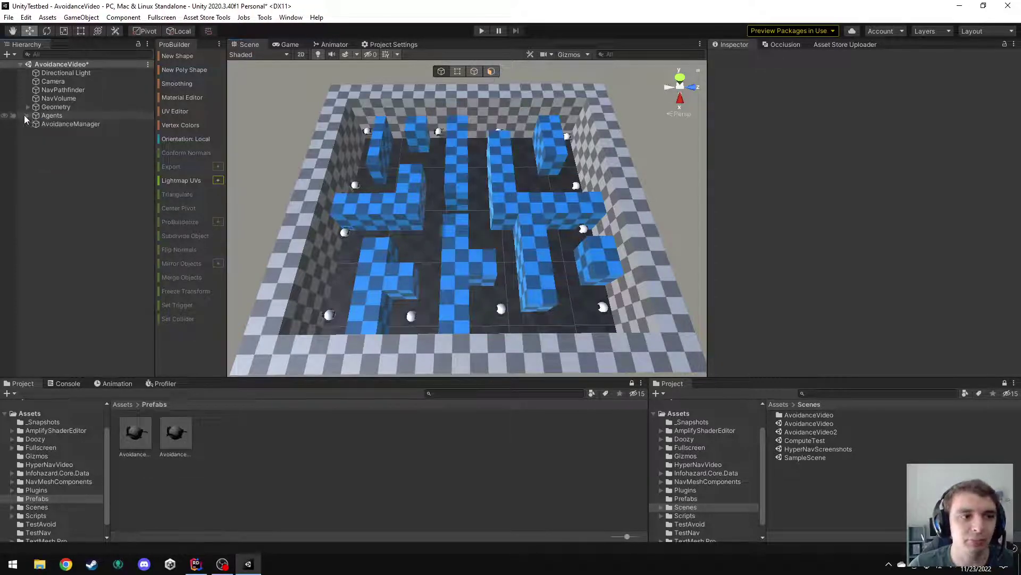
click(74, 124)
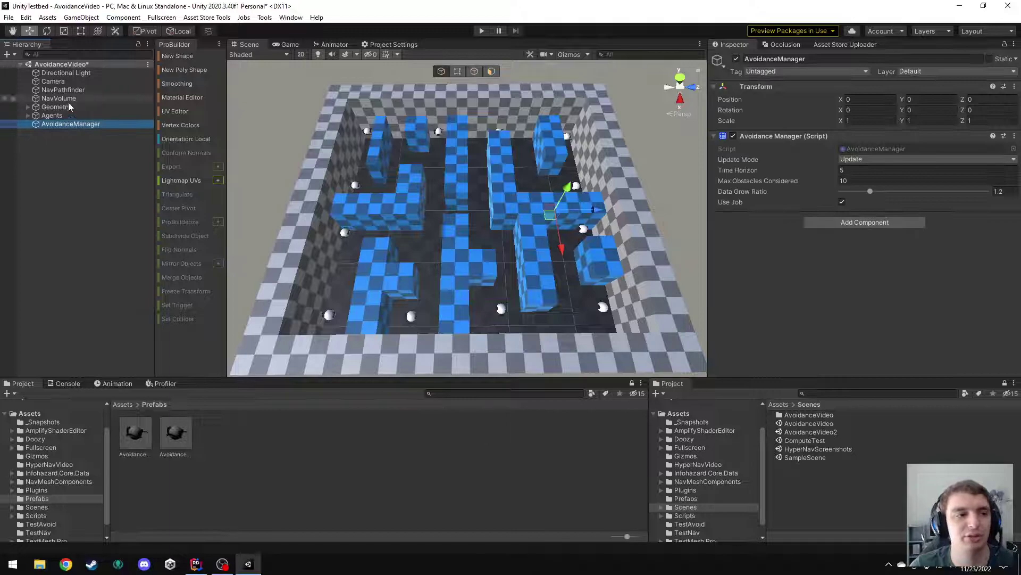
click(69, 91)
click(80, 123)
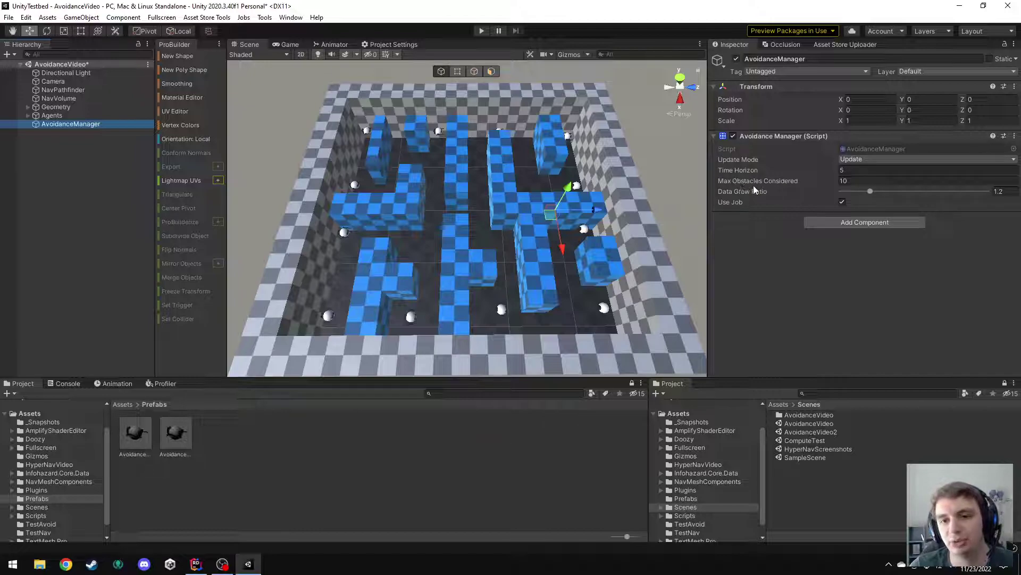
click(766, 171)
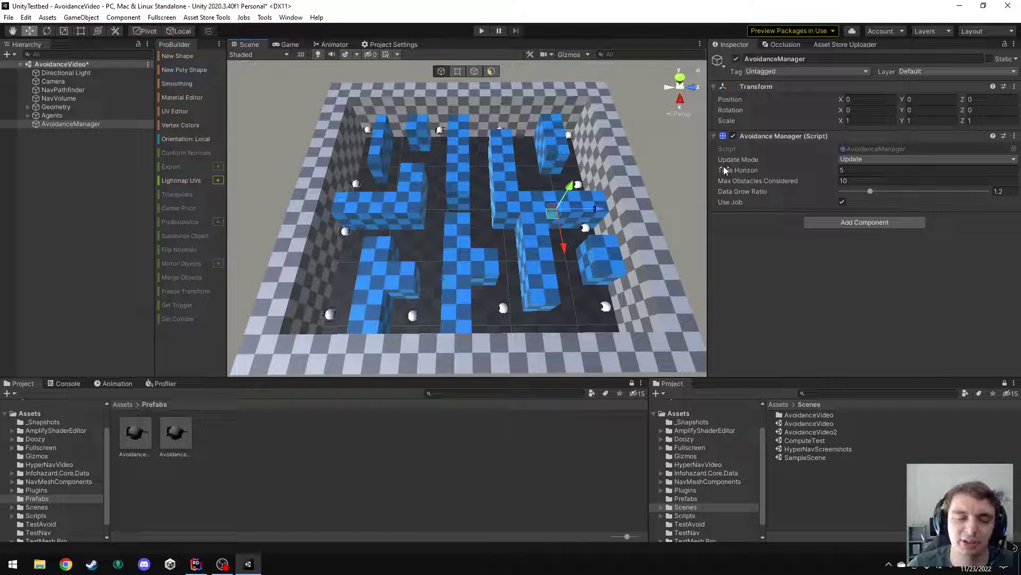
mouse_move(739, 167)
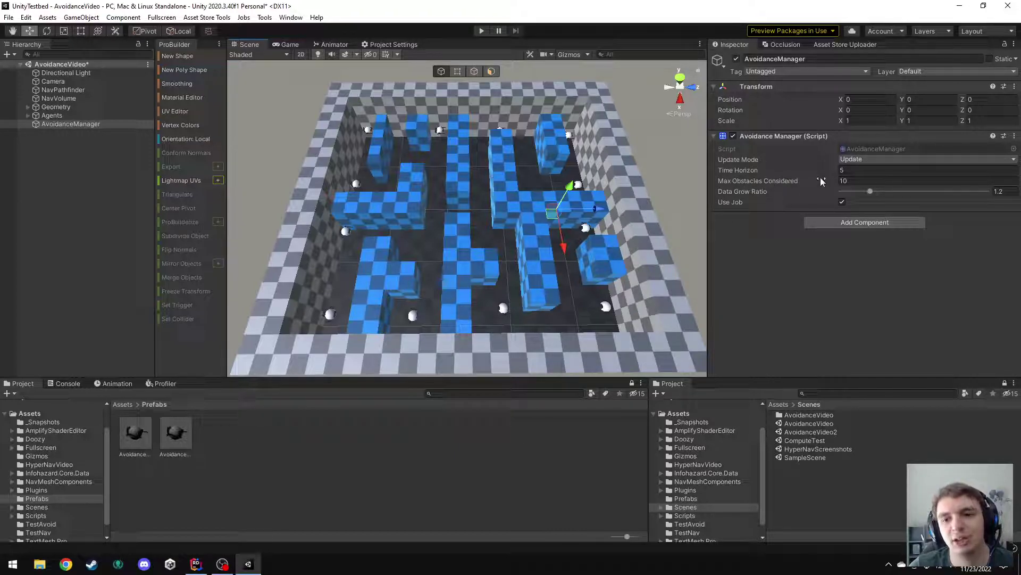
Step: Select AvoidanceManager in the Hierarchy and enter 11 for Max Obstacles Considered
click(607, 308)
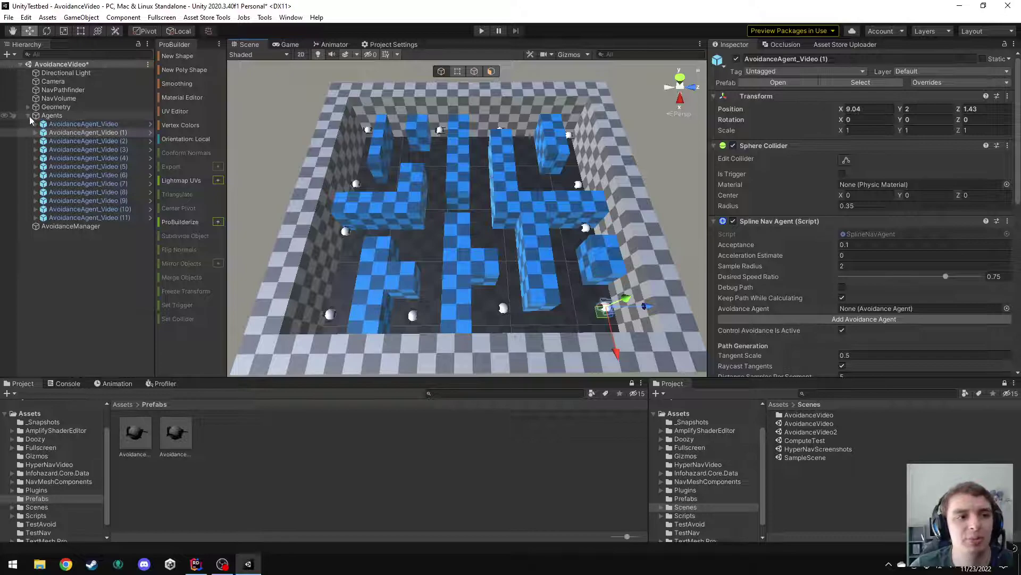
click(102, 124)
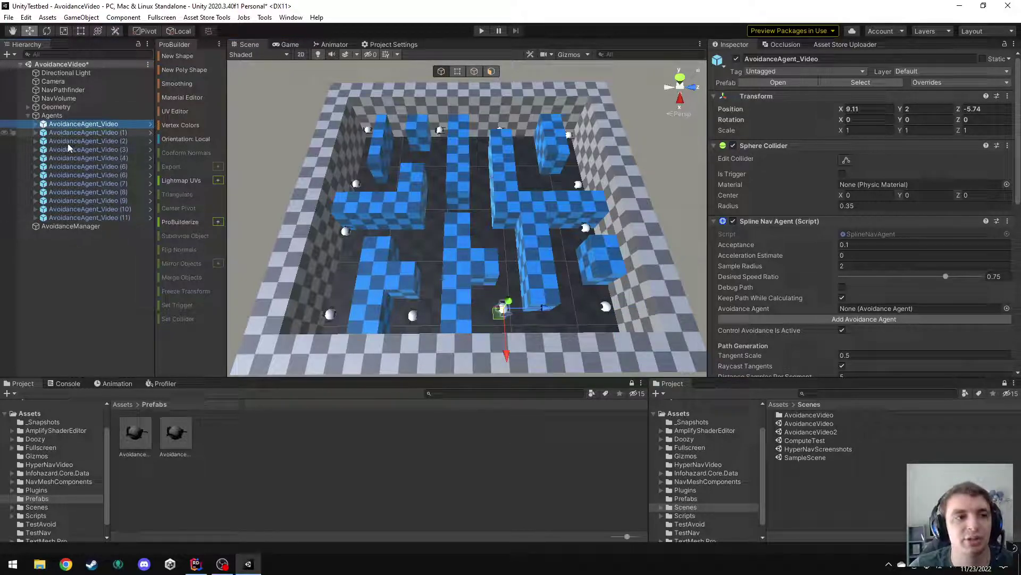
click(89, 227)
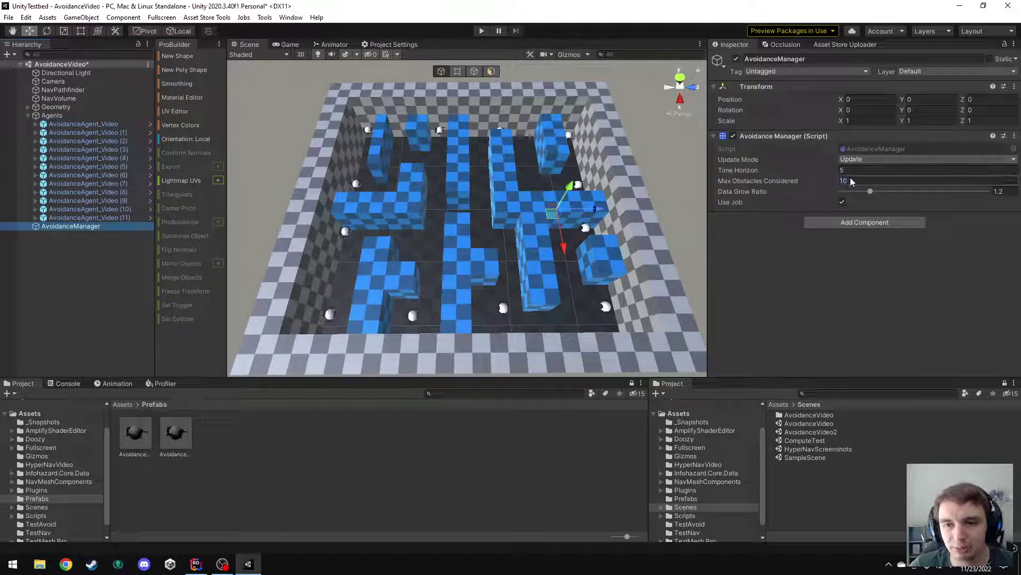
click(850, 181)
text(1)
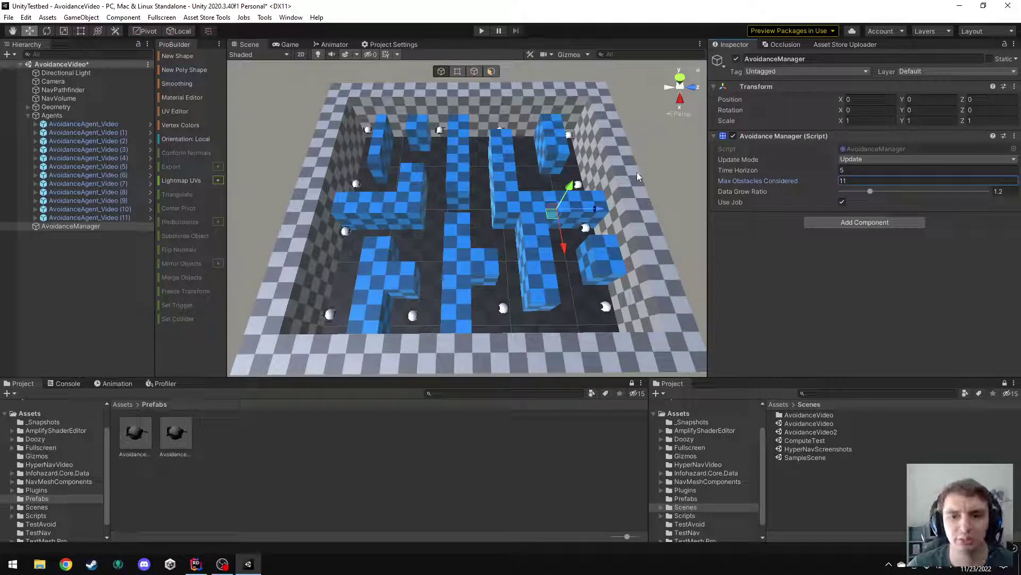
scroll(600, 153, down, 1)
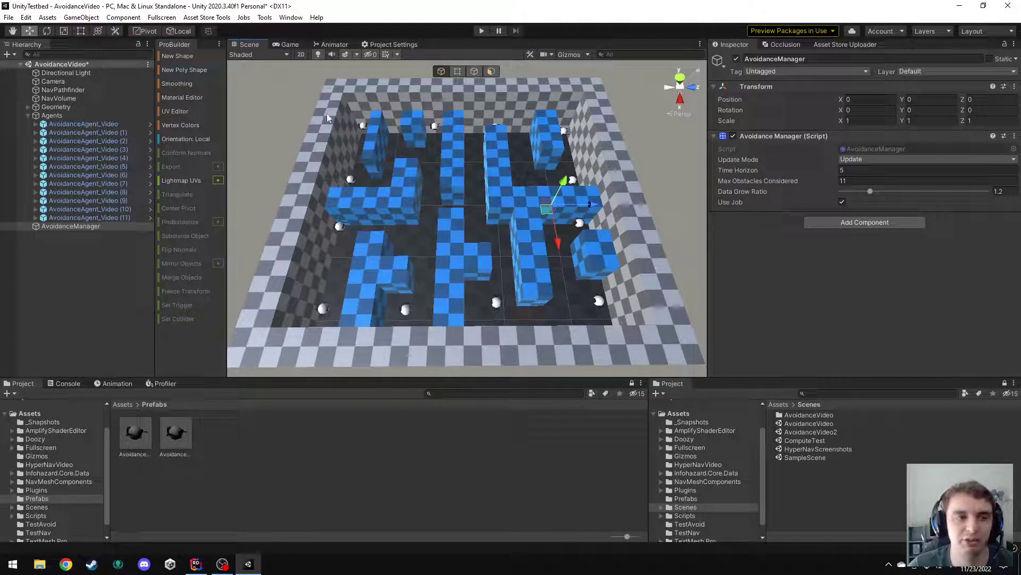
Step: Select and frame AvoidanceAgent_Video, showing its Spline Nav Agent with Avoidance Agent set to None
click(599, 303)
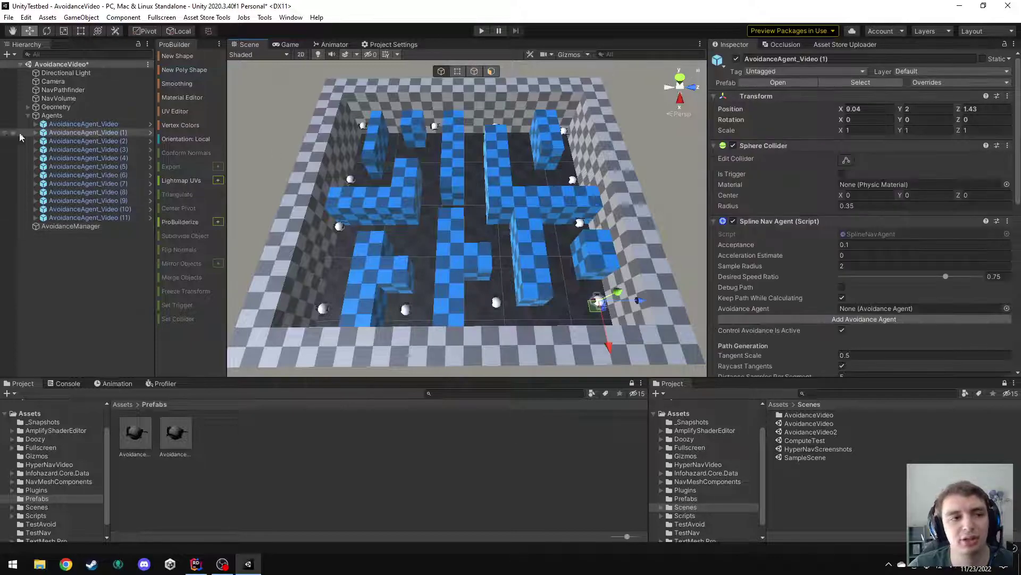
click(107, 127)
double_click(107, 127)
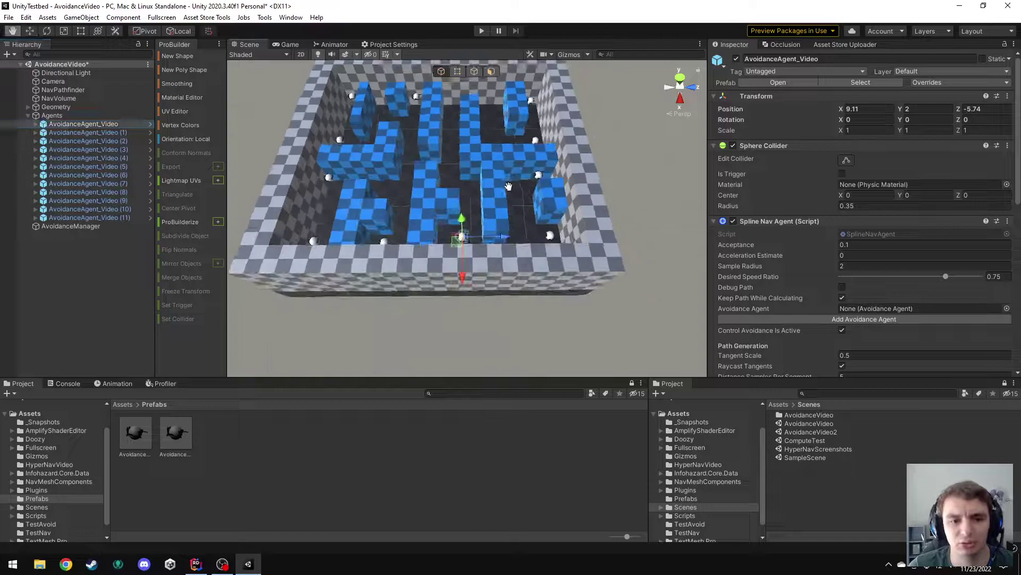
scroll(495, 143, up, 5)
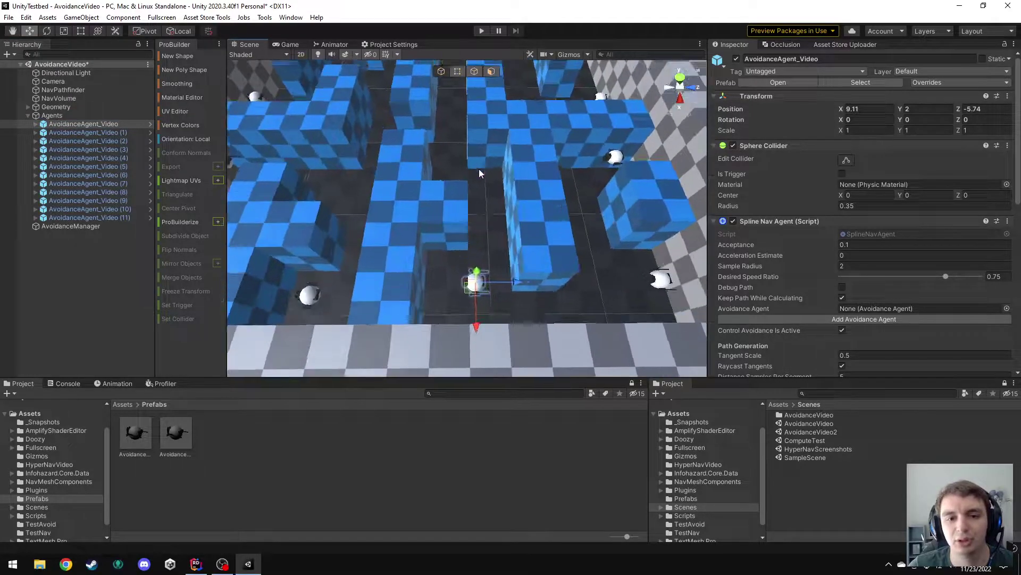
scroll(489, 148, down, 2)
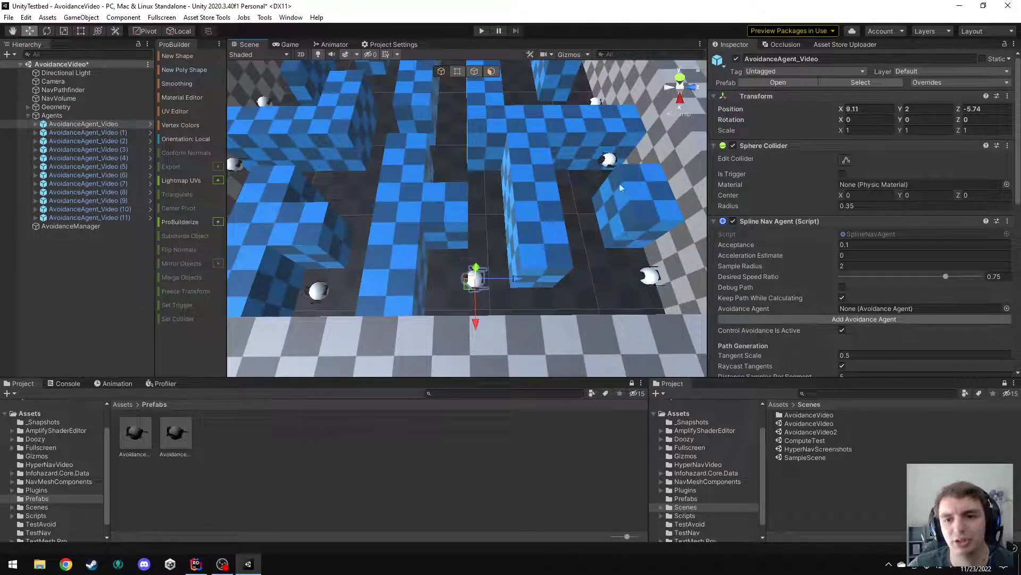
scroll(620, 188, down, 2)
scroll(762, 148, down, 3)
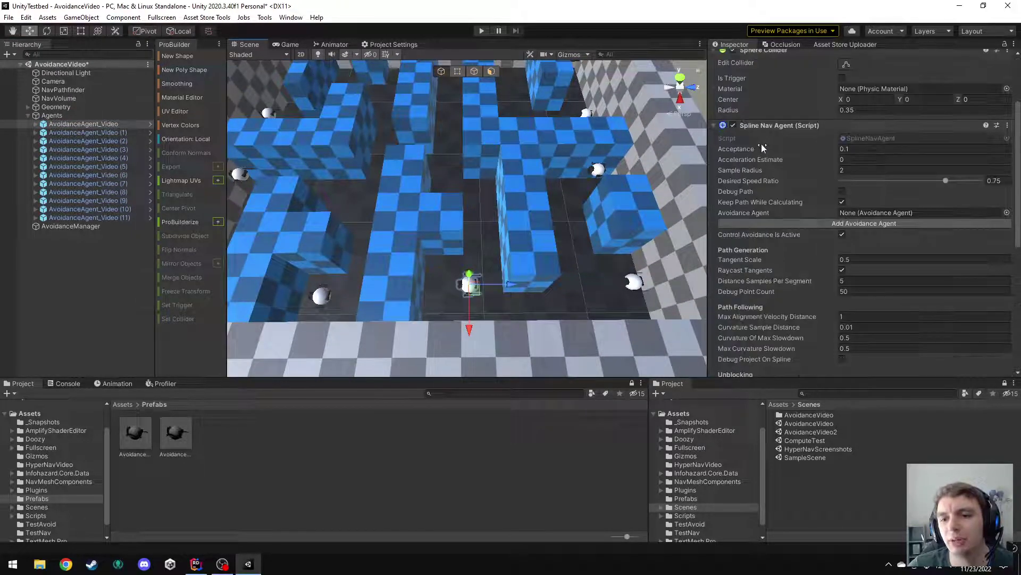
Step: Use Add Avoidance Agent to attach a linked Avoidance Agent (Radius 0.5, Weight 1, Padding 0.1)
click(866, 224)
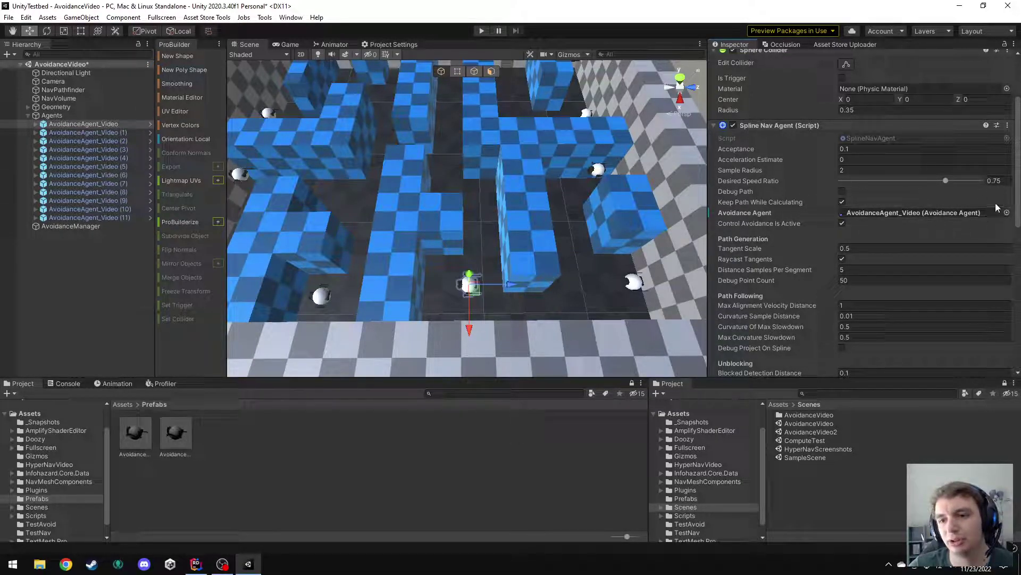
scroll(811, 202, down, 10)
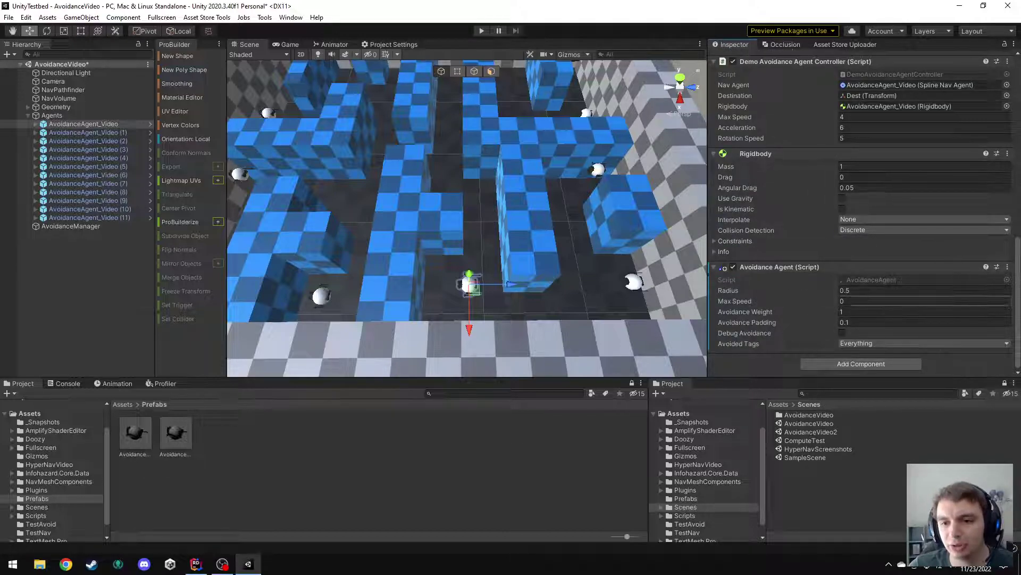
Step: Apply the added Avoidance Agent component to the AvoidanceAgent_Video prefab
scroll(825, 310, up, 3)
scroll(822, 308, down, 3)
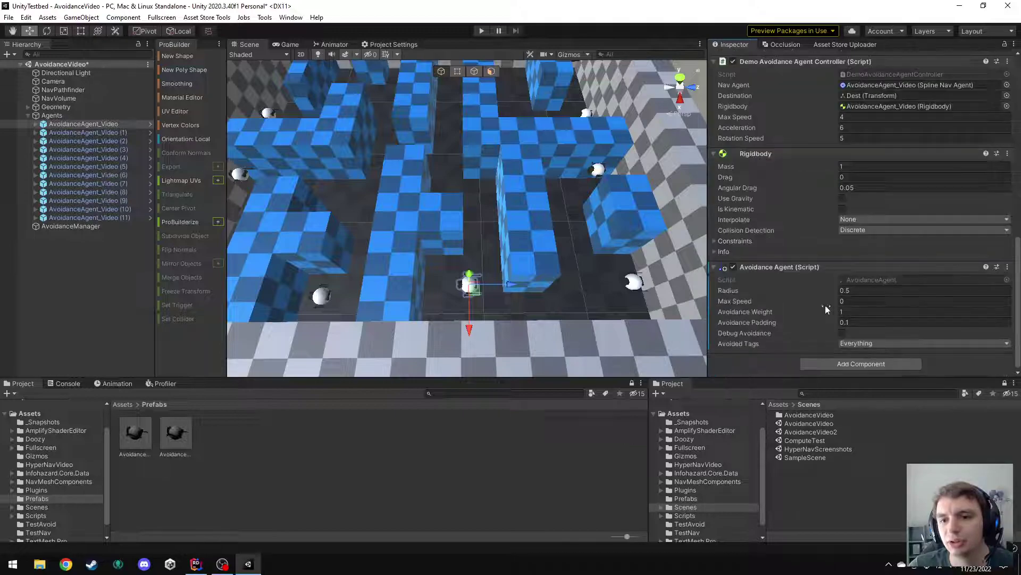
right_click(776, 267)
mouse_move(850, 289)
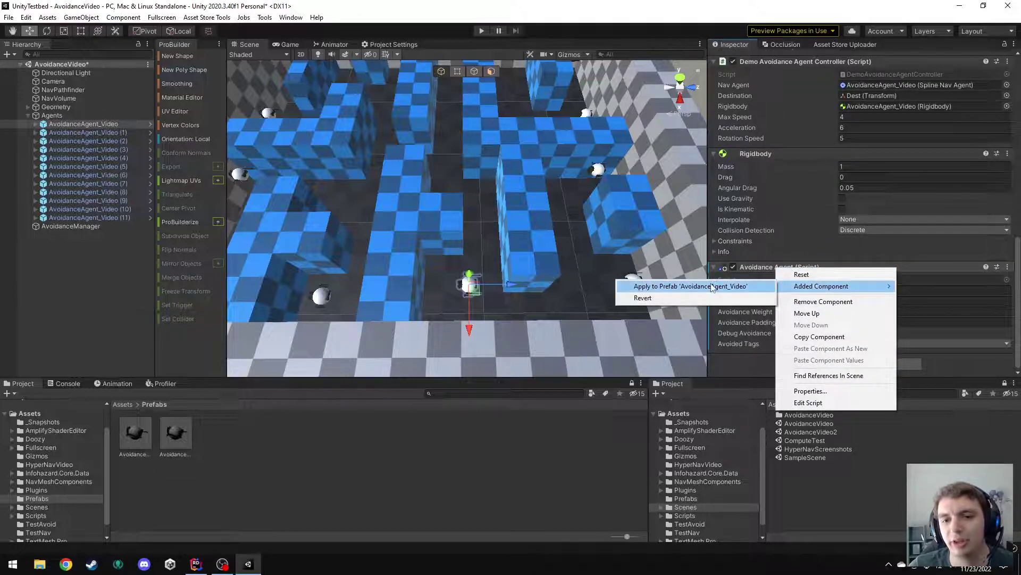
click(690, 286)
Step: Apply the Spline Nav Agent's Avoidance Agent reference override to the prefab
scroll(780, 281, up, 8)
scroll(780, 281, up, 5)
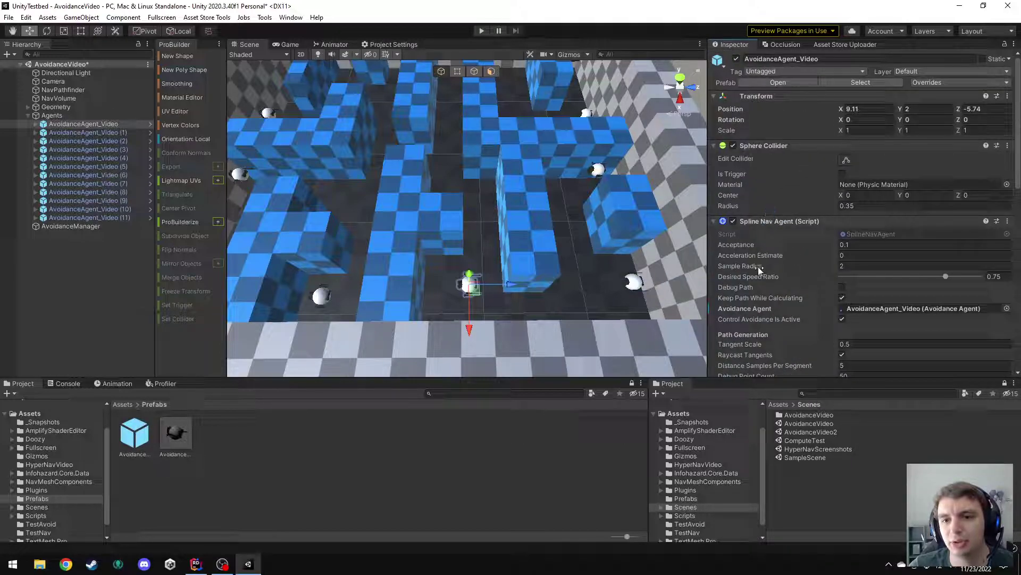
right_click(743, 311)
click(767, 316)
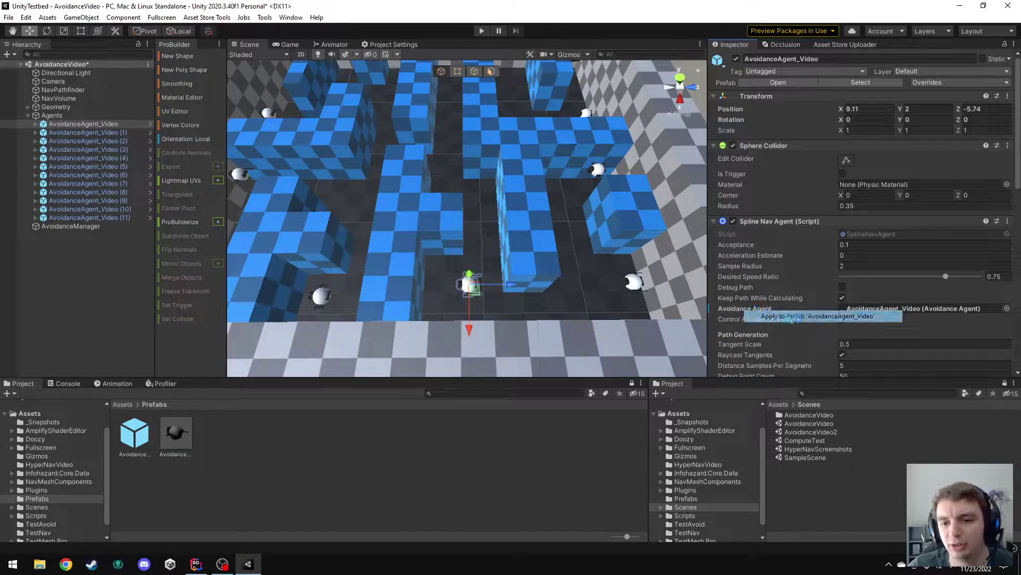
scroll(739, 288, down, 12)
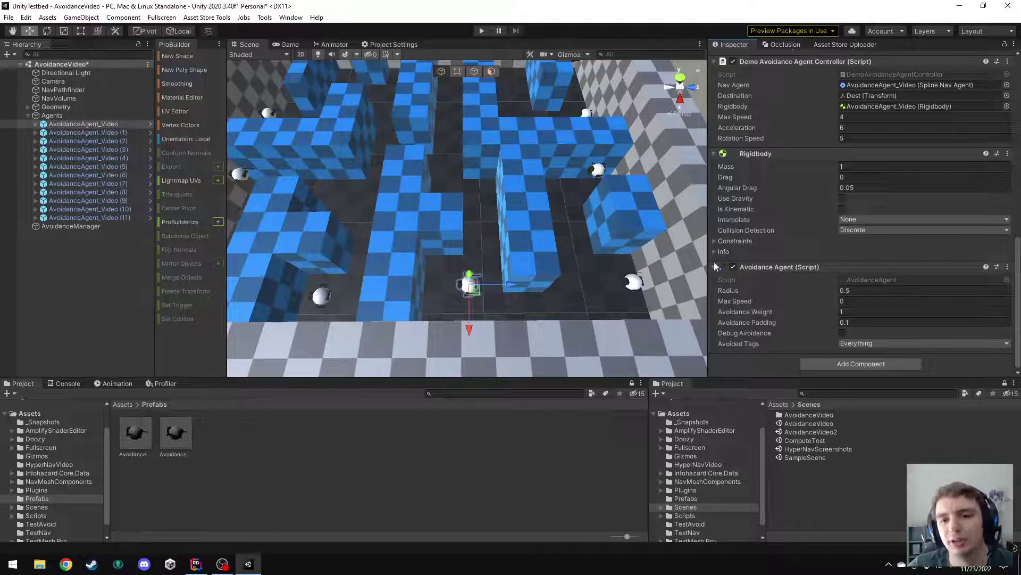
Step: Set the Avoidance Agent's Max Speed to 4 and apply the override to the prefab
scroll(734, 250, up, 10)
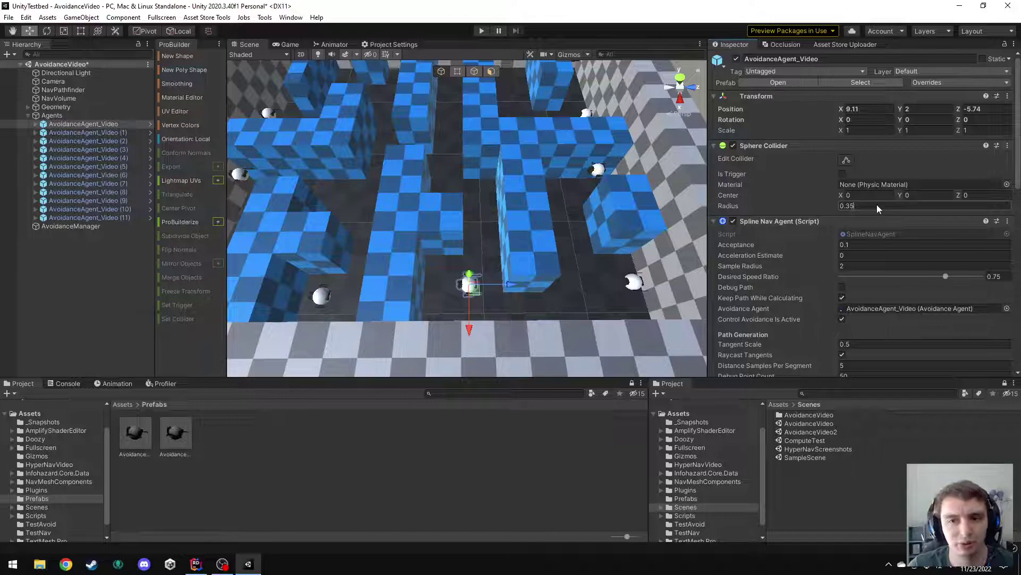
scroll(867, 221, down, 10)
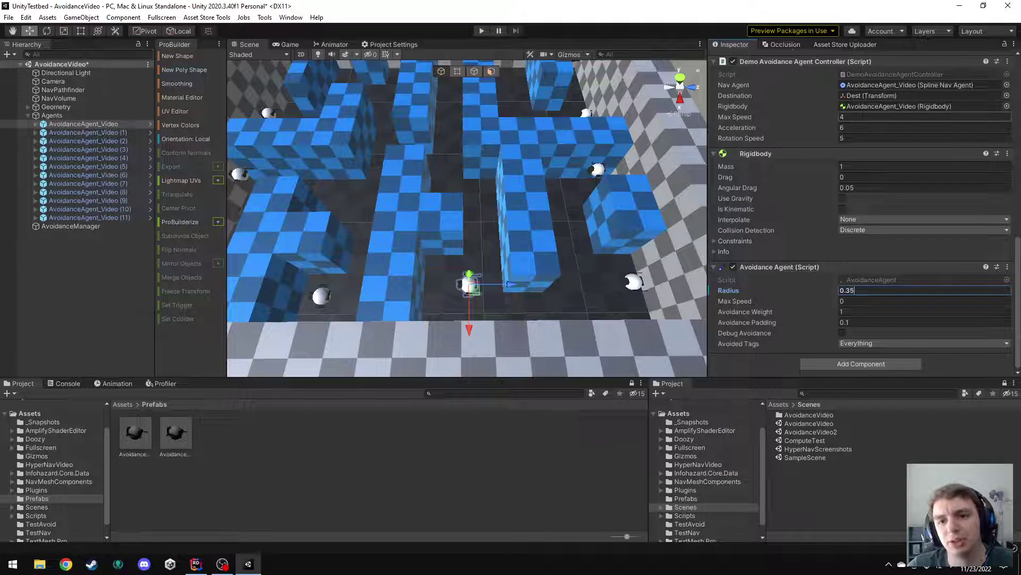
click(846, 302)
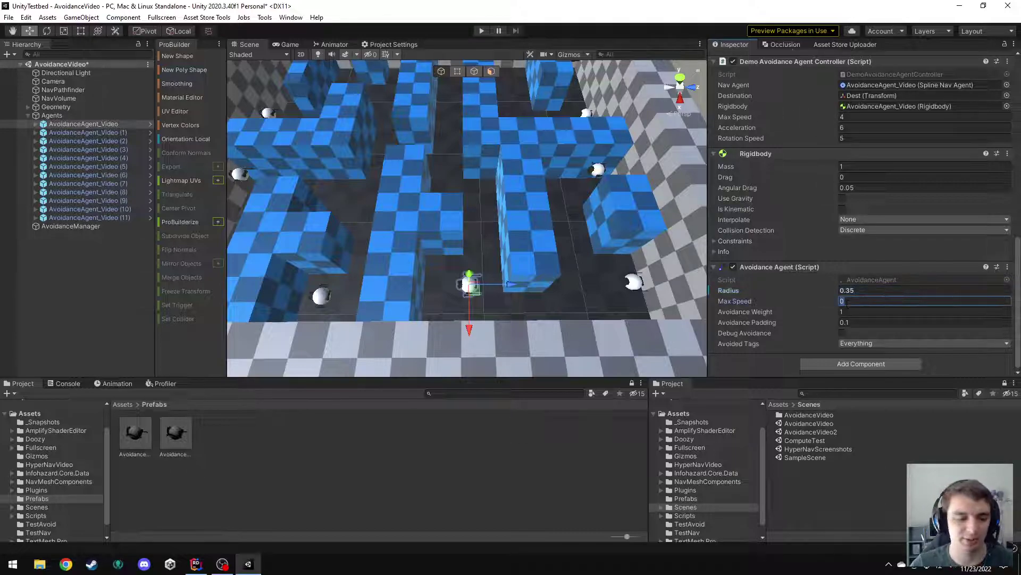
text(4)
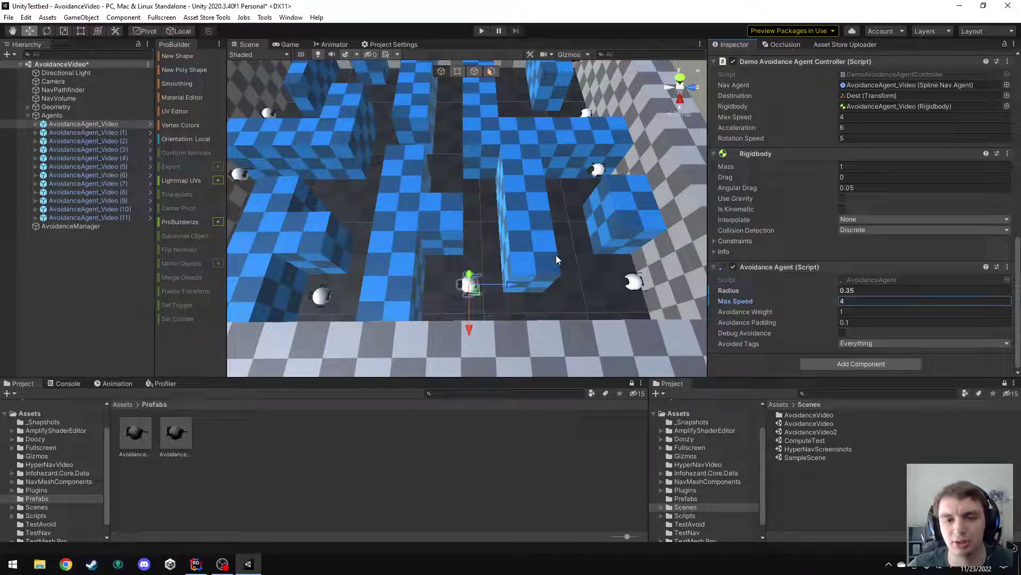
right_click(733, 300)
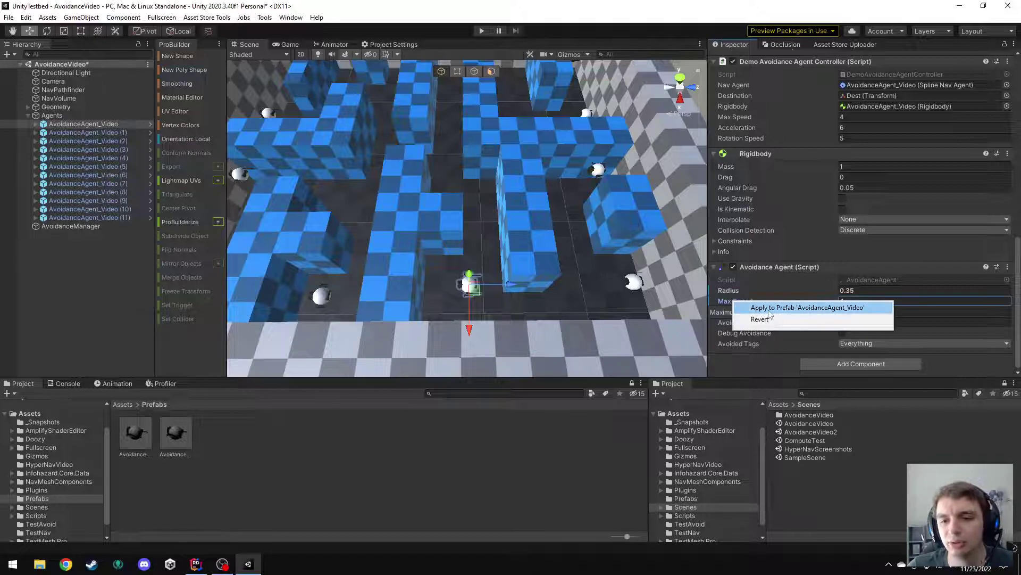
click(774, 304)
scroll(471, 193, down, 5)
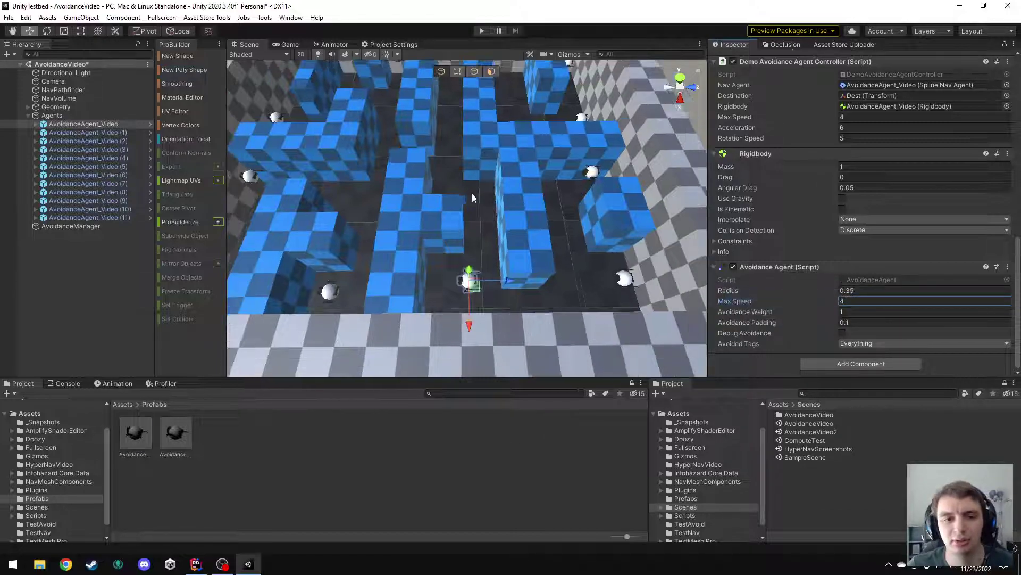
key(ctrl+s)
scroll(426, 77, down, 2)
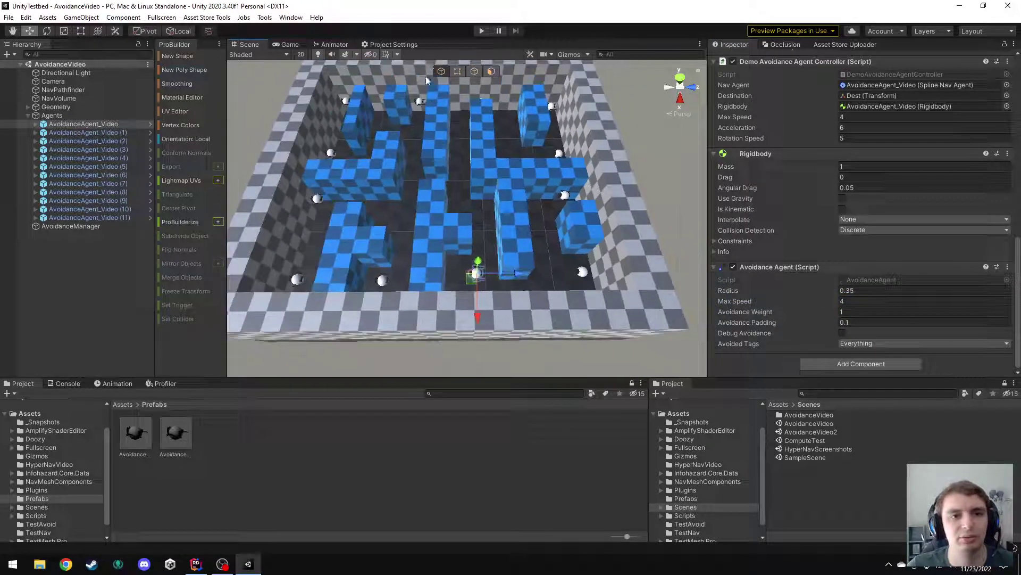
click(482, 31)
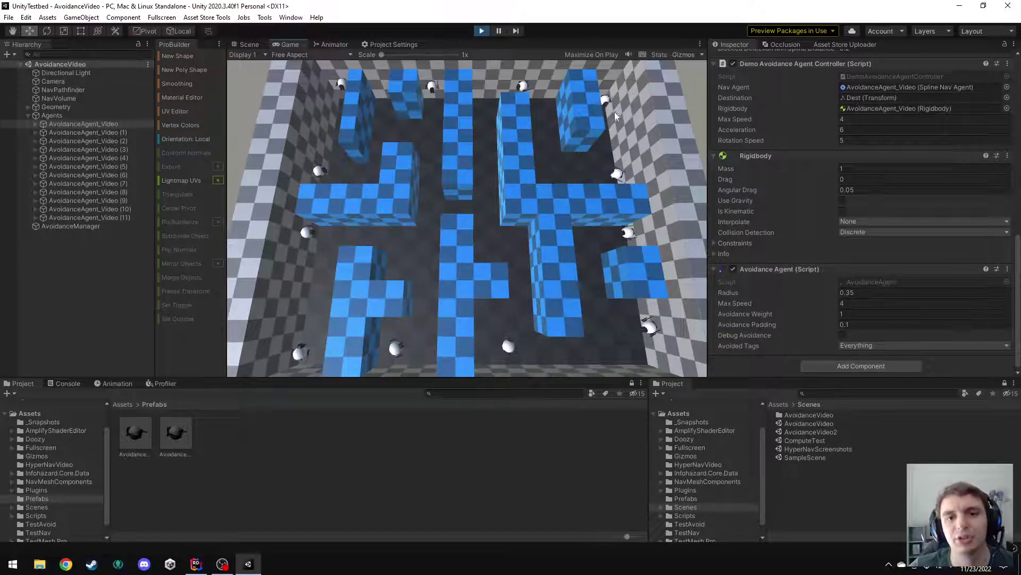
click(482, 31)
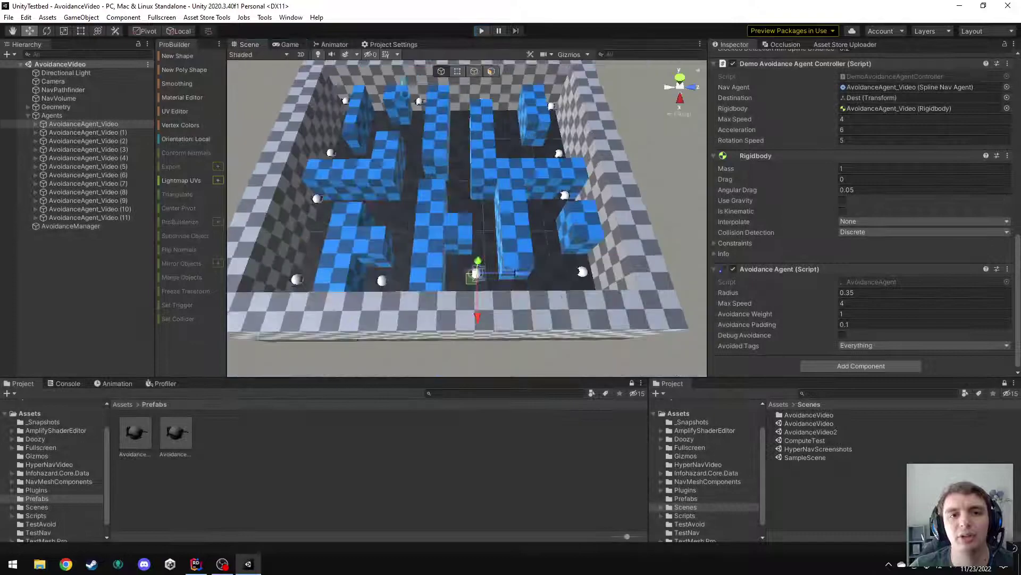
scroll(557, 263, up, 5)
scroll(685, 284, down, 5)
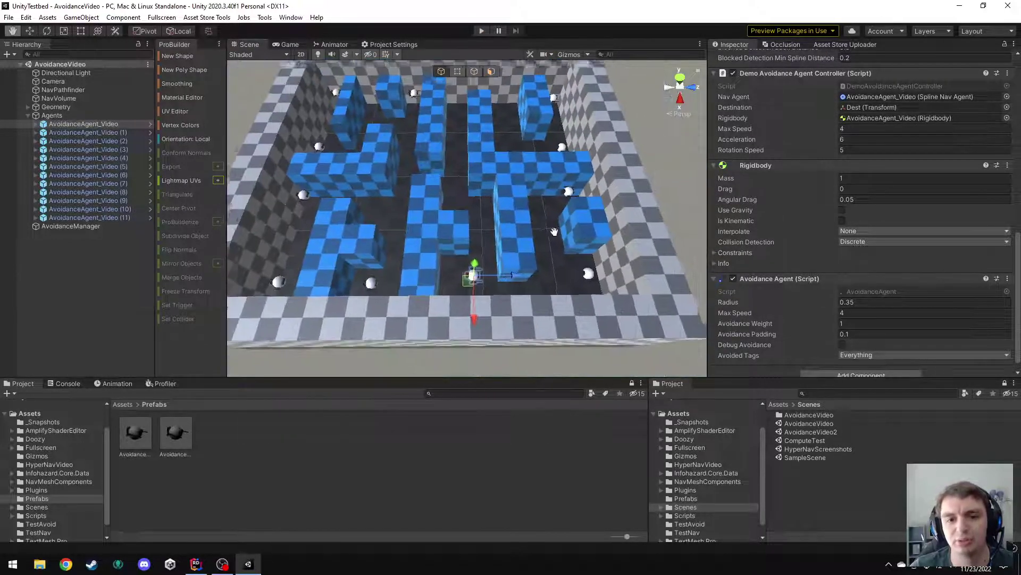
middle_drag(520, 198, 537, 224)
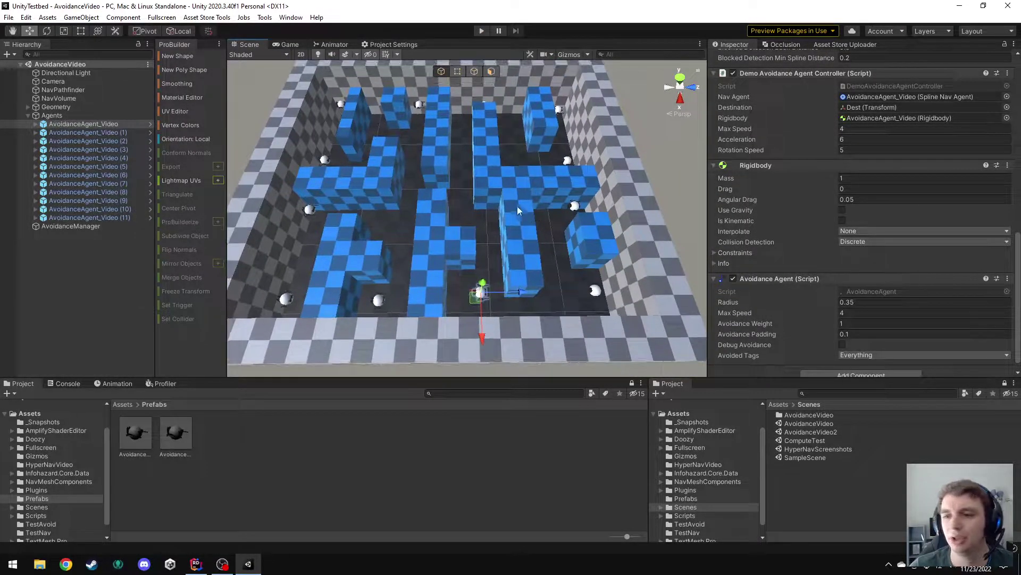
scroll(493, 196, up, 5)
middle_drag(492, 184, 465, 198)
Step: Create a 3D Sphere in the maze and frame the view on it
click(81, 17)
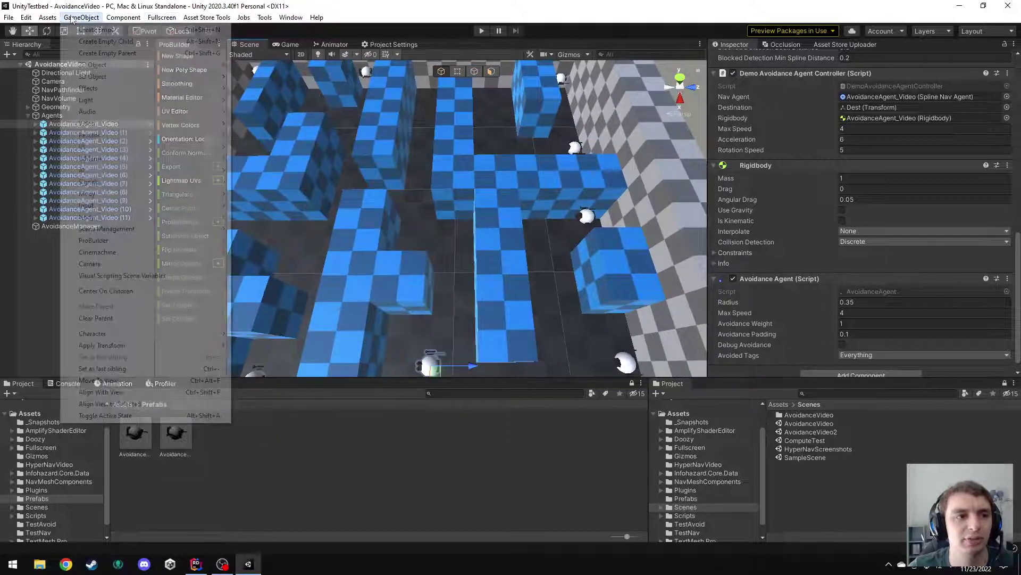
mouse_move(213, 65)
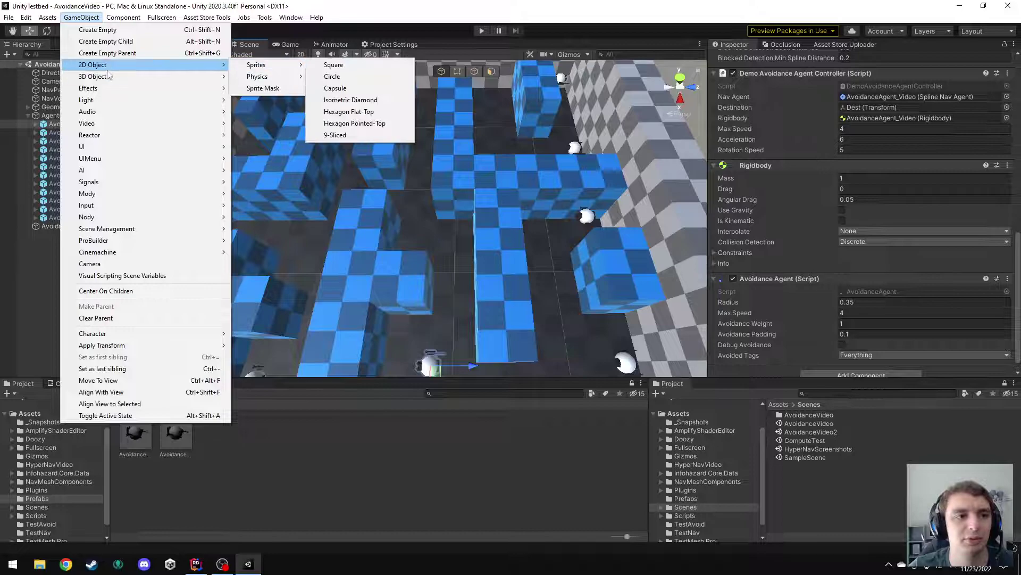
mouse_move(117, 76)
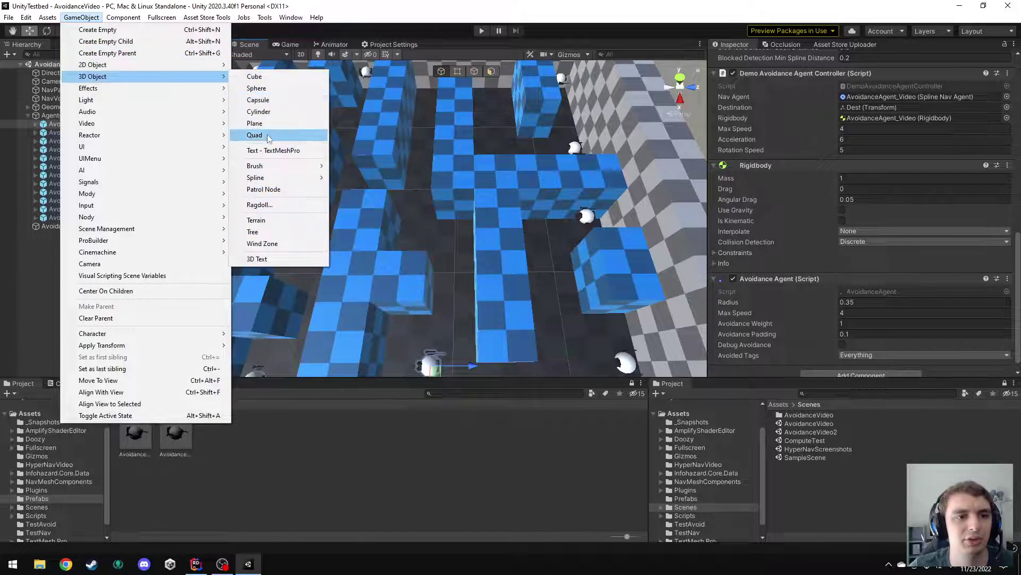
click(257, 88)
key(f)
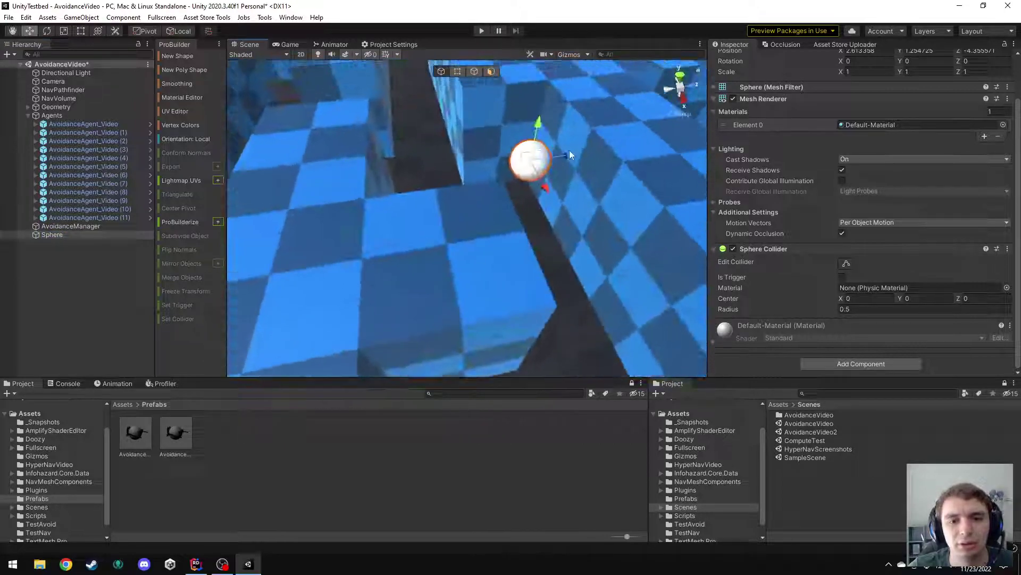
right_drag(496, 159, 476, 174)
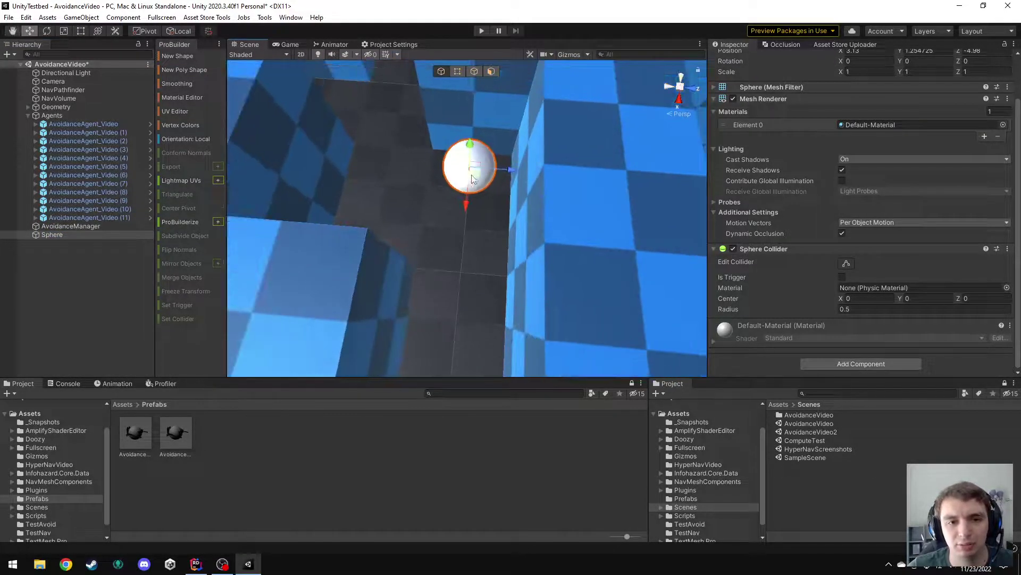
Step: Add an Avoidance Obstacle Base component (Radius 0.5) to the sphere
click(890, 365)
text(c)
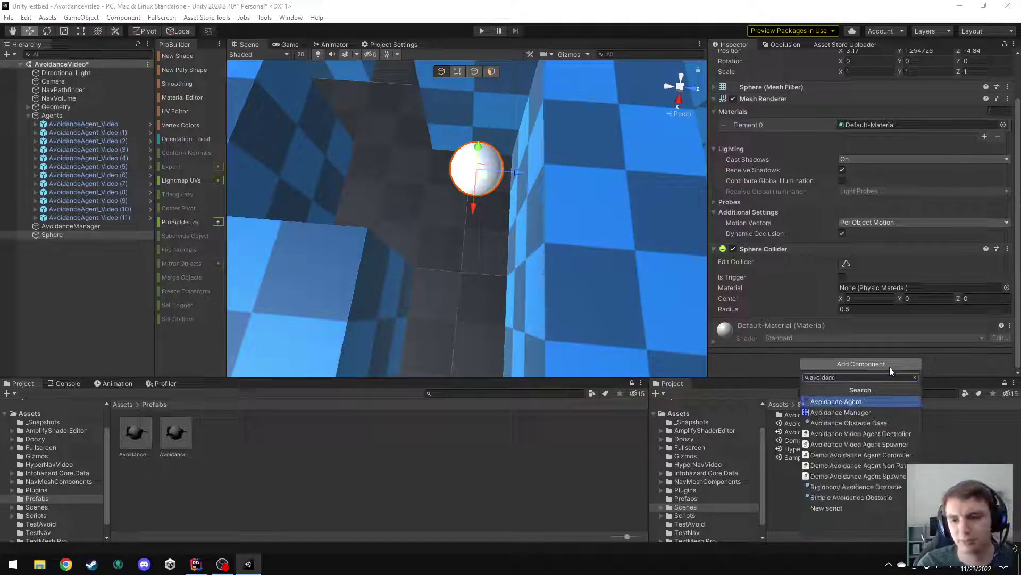
key(Down)
key(Down)
key(Return)
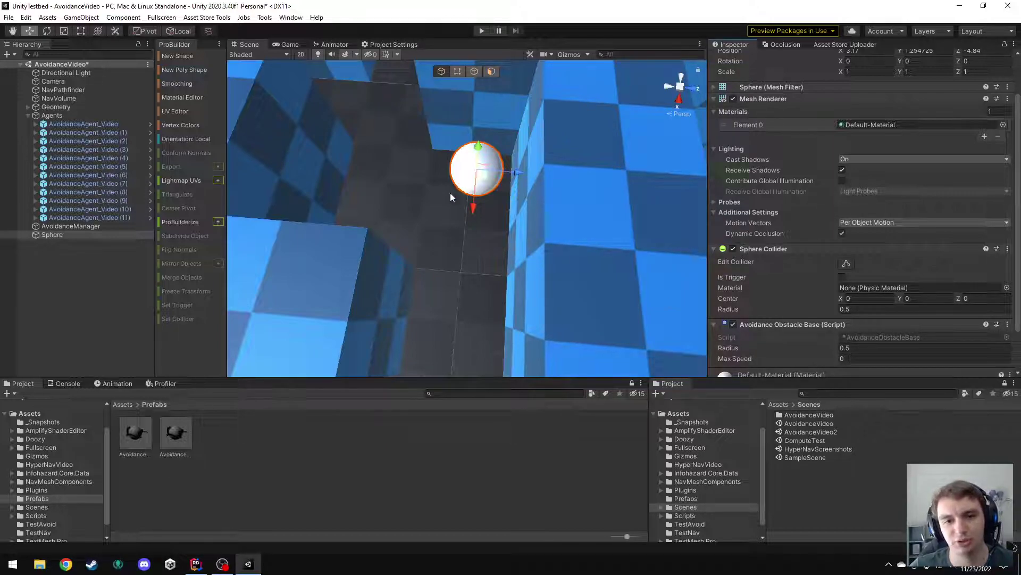
alt+drag(450, 197, 474, 181)
click(481, 31)
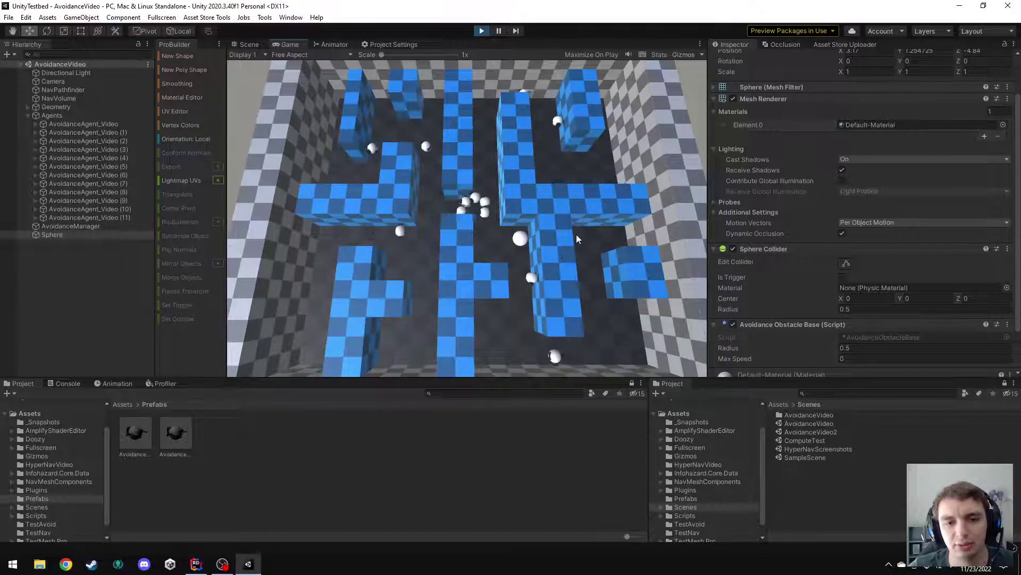
click(482, 32)
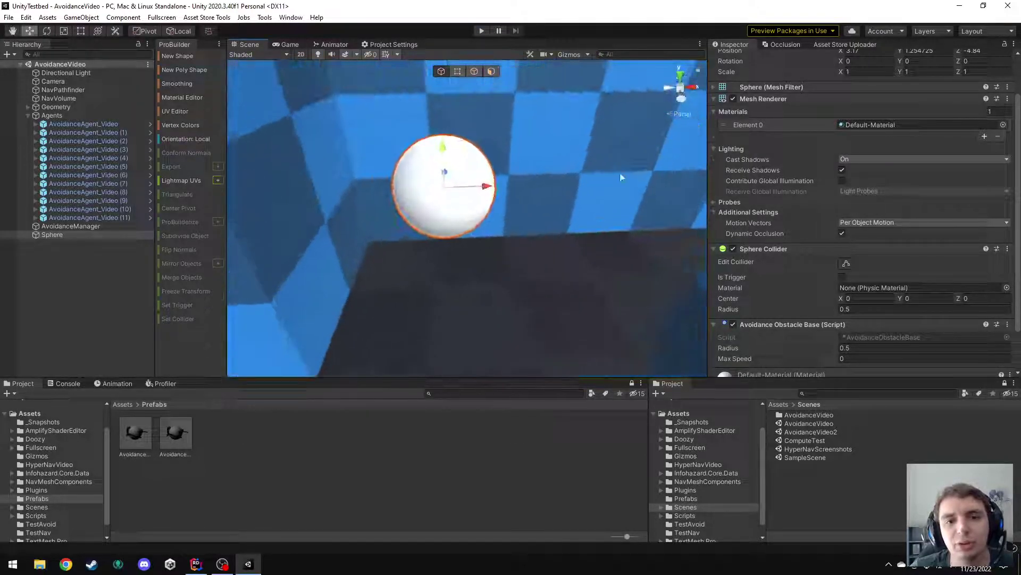
Step: Lift the sphere to about Y 1.99, save the scene, and start play mode
right_drag(621, 177, 456, 239)
drag(457, 238, 451, 146)
right_drag(451, 146, 558, 191)
key(ctrl+s)
click(481, 30)
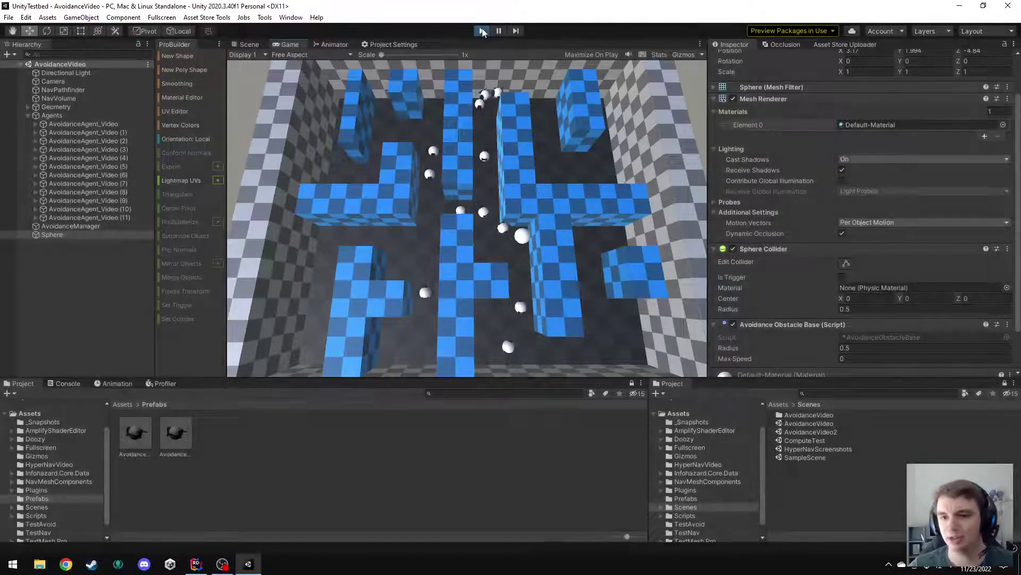
Step: Exit play mode to end the raised-obstacle simulation run
click(482, 32)
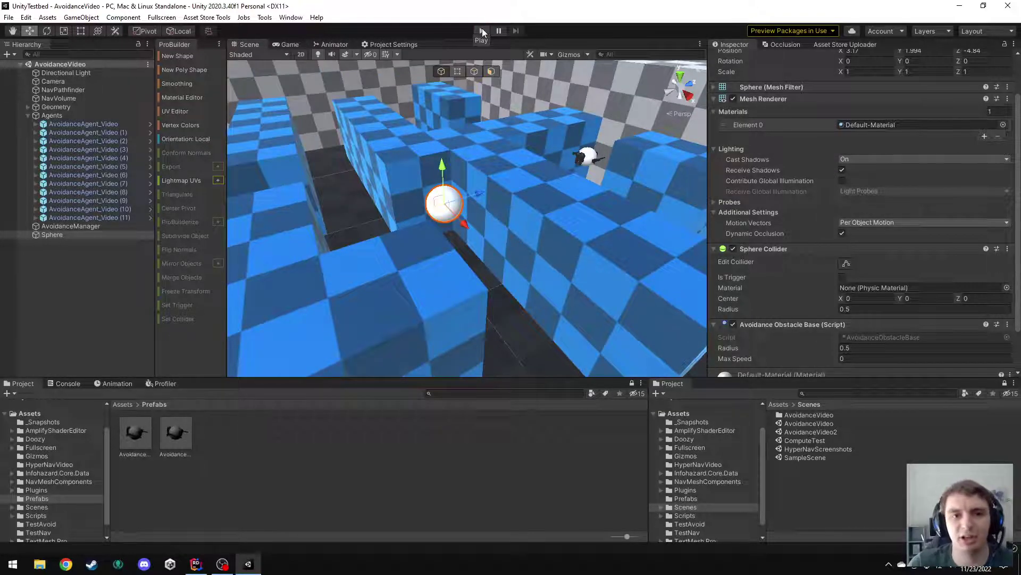